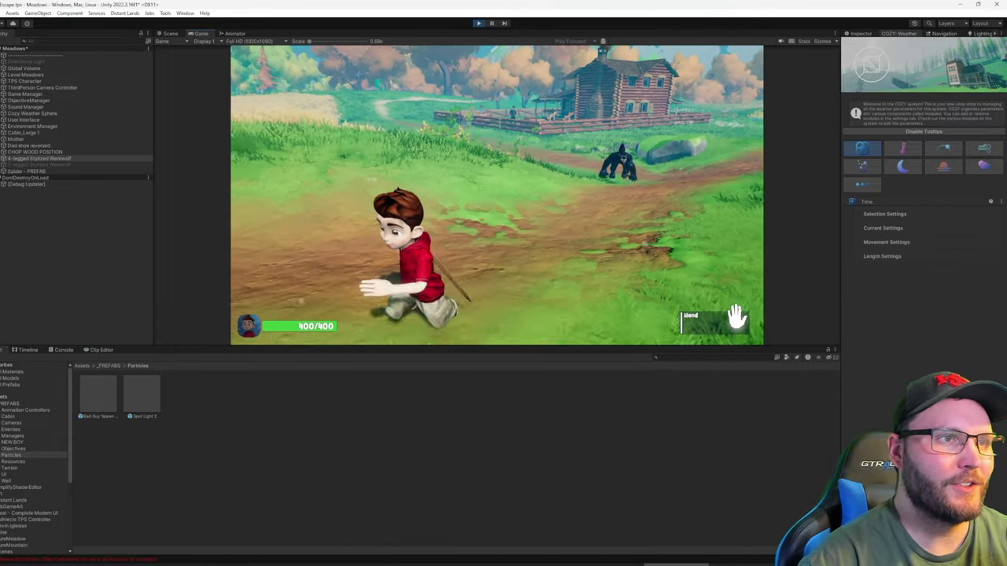
# Move the 4-legged Stylized Werewolf onto the dirt path, farther back in the meadow scene
pyautogui.press('w')
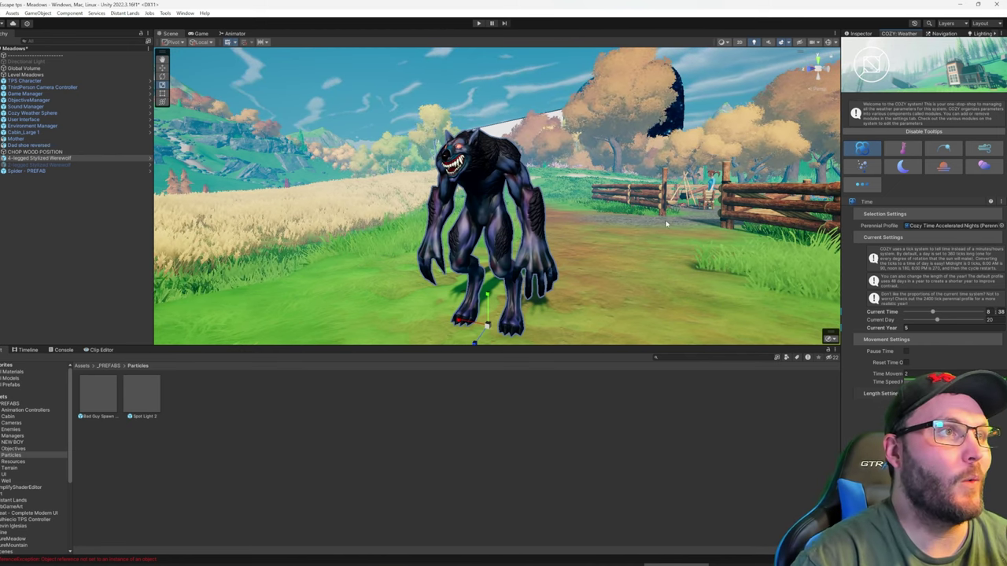
pyautogui.keyDown('alt'); pyautogui.moveTo(666, 224); pyautogui.dragTo(591, 228); pyautogui.keyUp('alt')
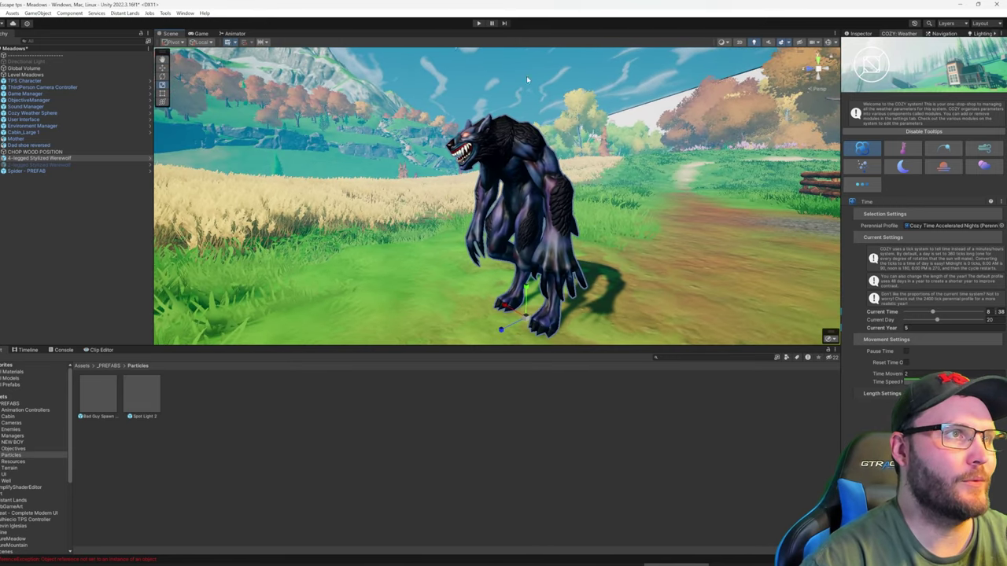
pyautogui.scroll(-6, 532, 243)
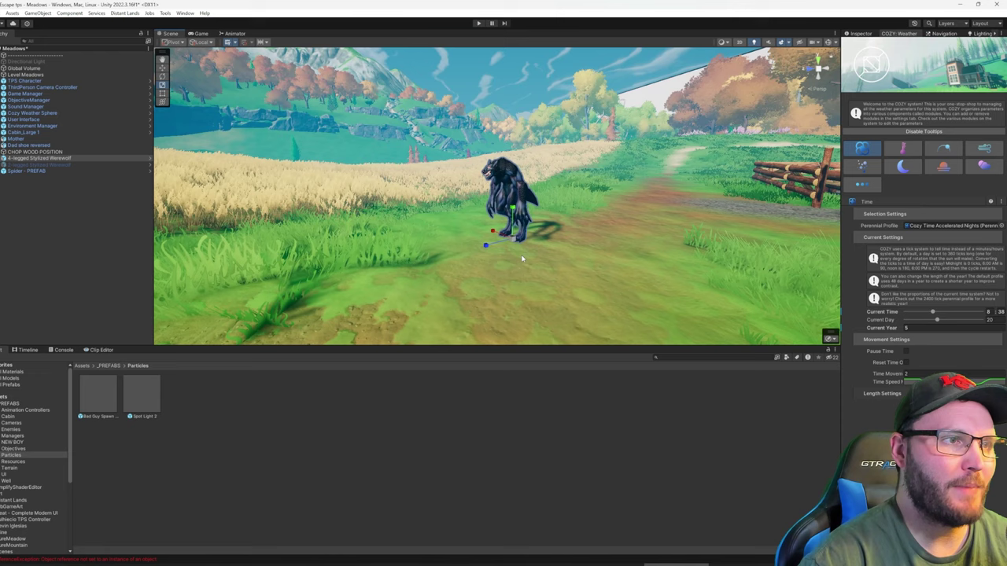
pyautogui.press('w')
pyautogui.moveTo(499, 242); pyautogui.dragTo(598, 229)
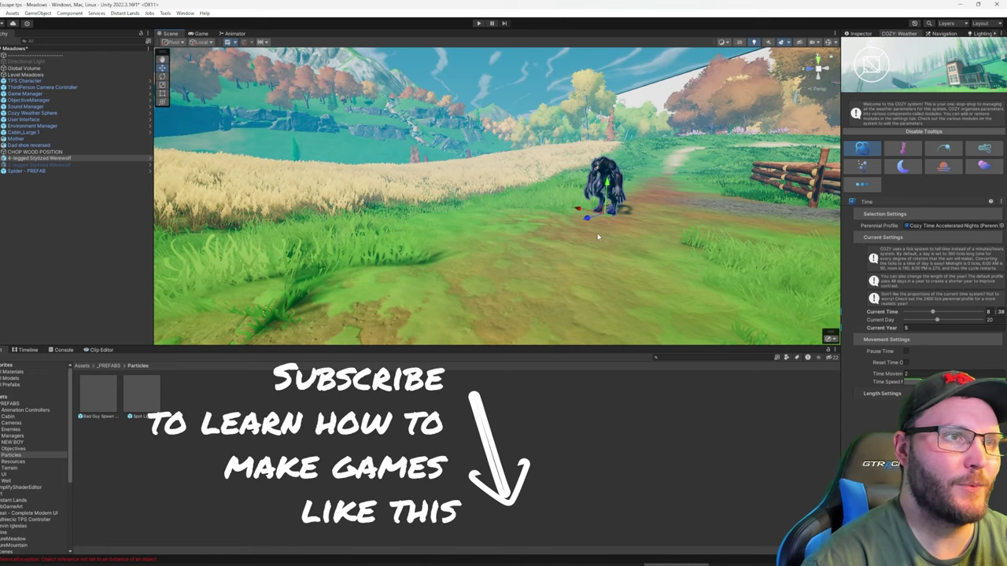
# Run the game and equip the boy with the Dart weapon while walking him down the path
pyautogui.click(478, 23)
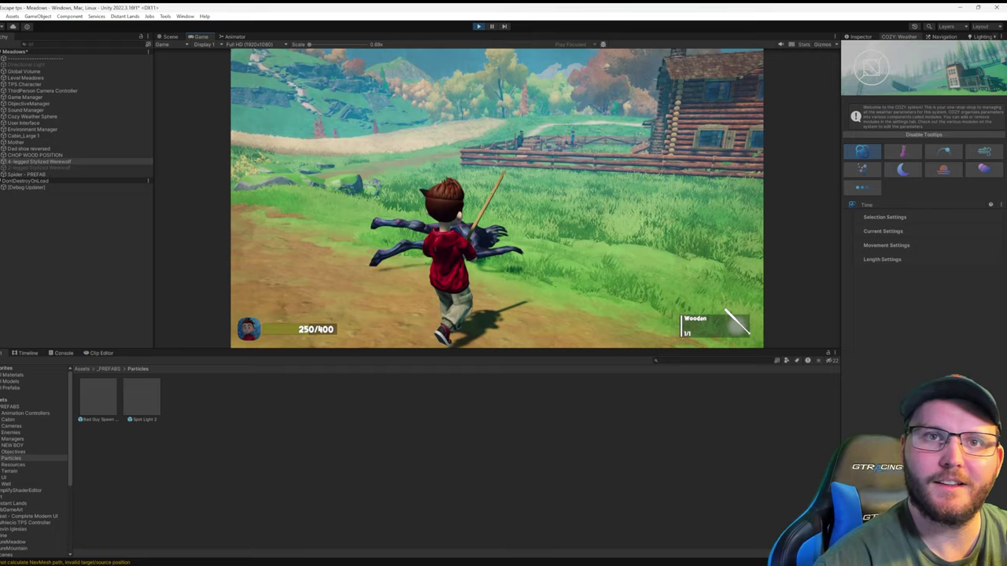
pyautogui.press('Right')
pyautogui.press('Right')
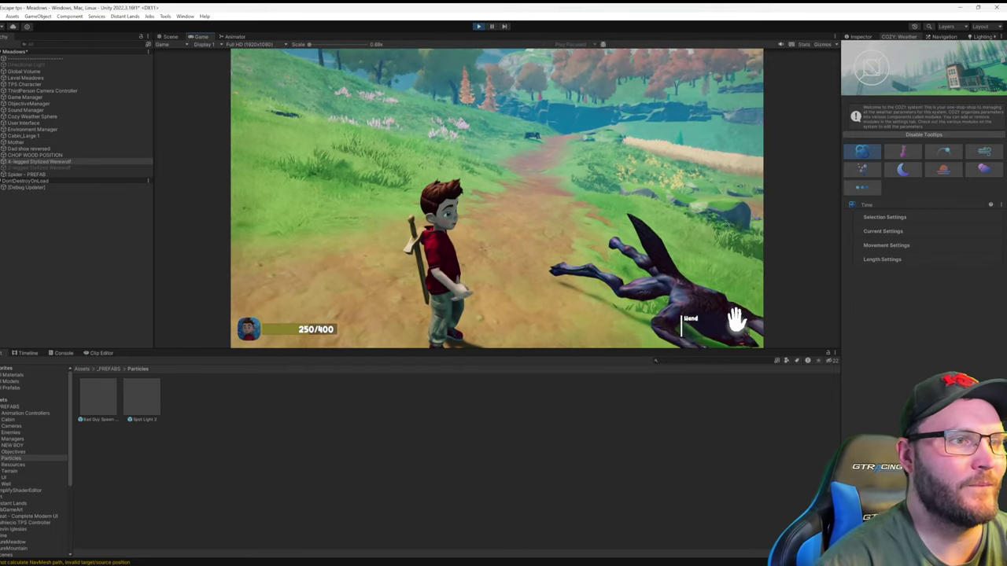
pyautogui.press('e')
pyautogui.press('w')
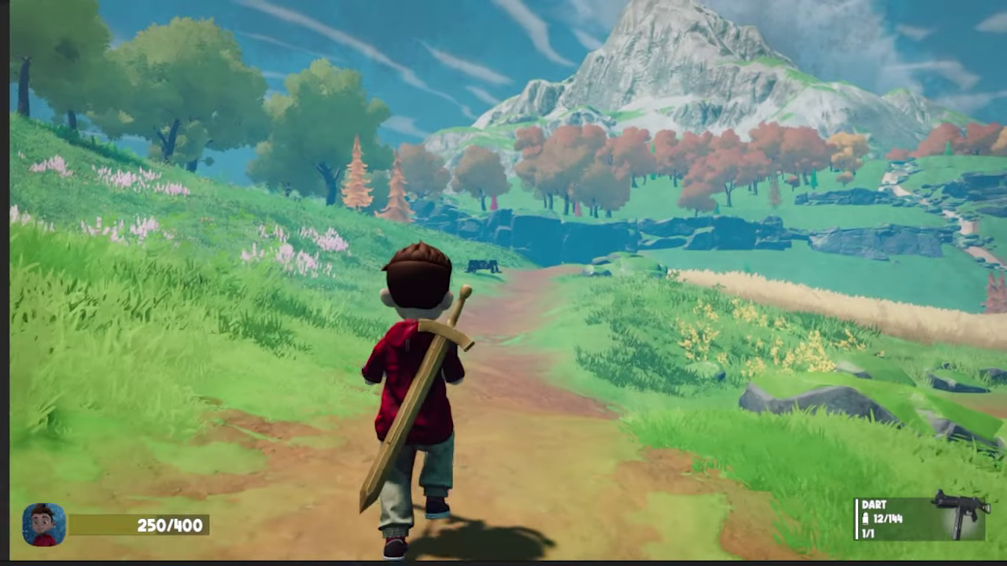
# Aim the Dart weapon at the distant spider, fire a shot and walk the boy closer
pyautogui.rightClick(509, 279)
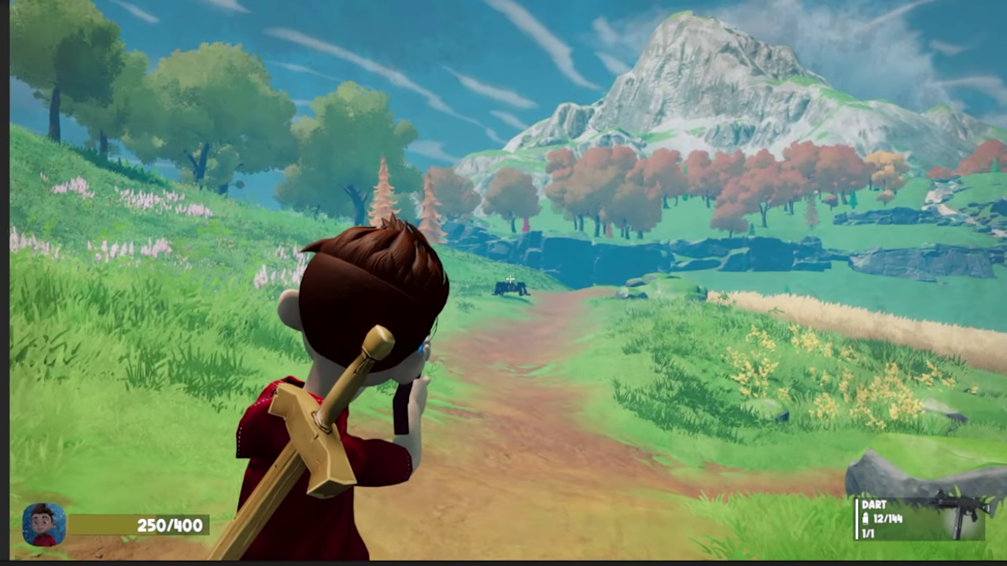
pyautogui.moveTo(510, 279); pyautogui.dragTo(510, 303, button='right')
pyautogui.click(510, 280)
pyautogui.press('w')
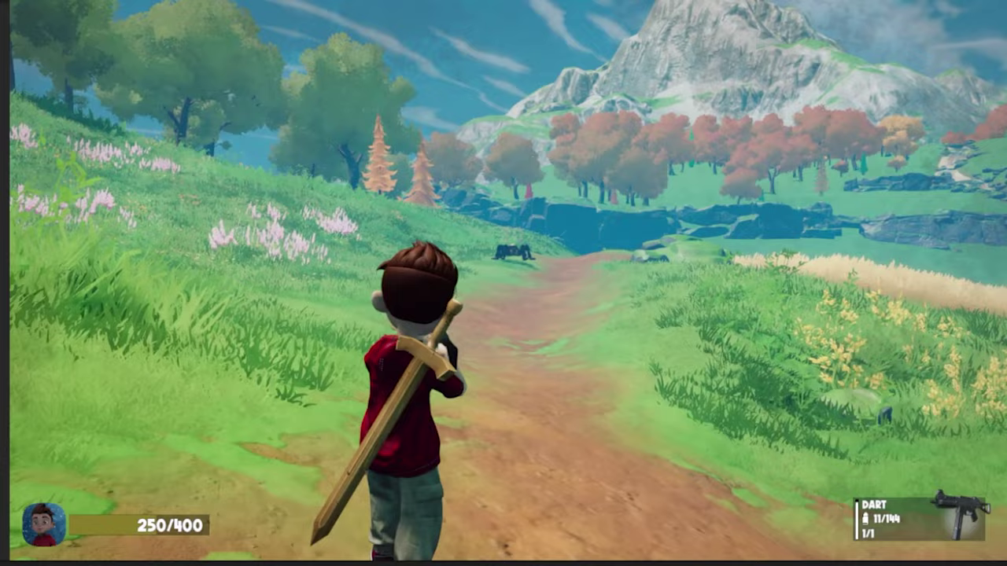
pyautogui.press('w')
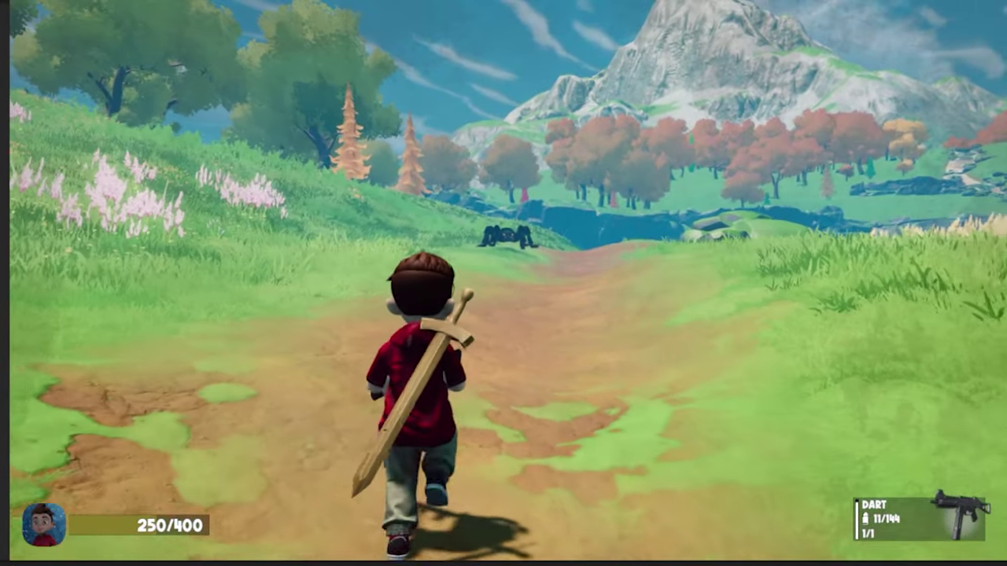
# Fire the Dart weapon at the spider from closer range and advance on it with the Wooden sword
pyautogui.press('w')
pyautogui.moveTo(510, 280); pyautogui.dragTo(510, 280, button='right')
pyautogui.click(510, 280)
pyautogui.click(510, 280)
pyautogui.click(510, 280)
pyautogui.press('1')
pyautogui.press('w')
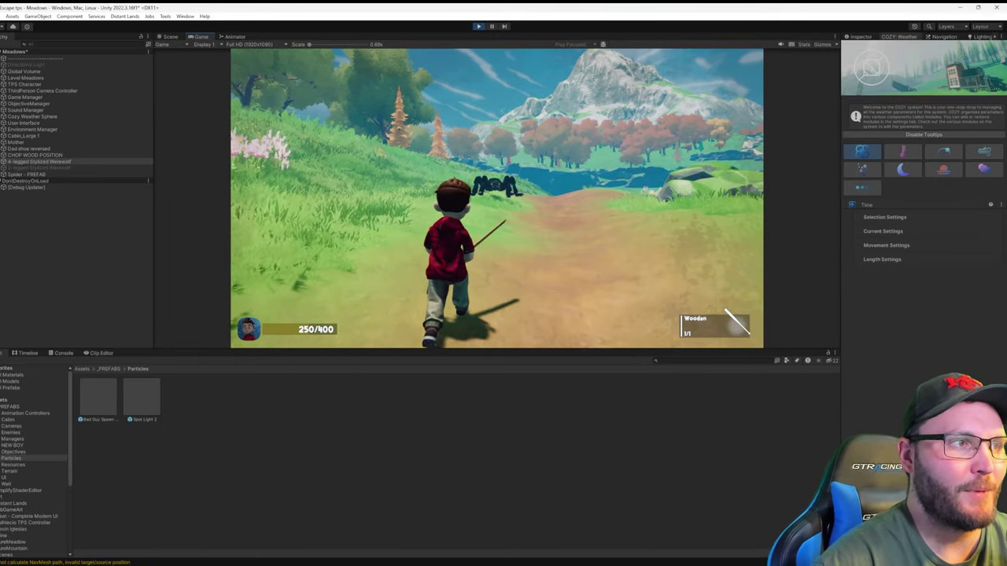
pyautogui.press('w')
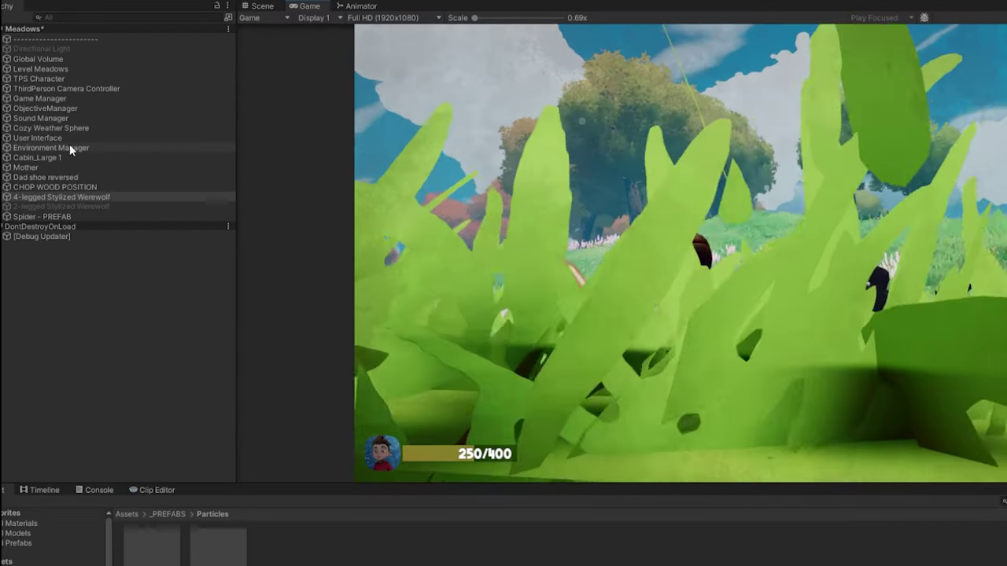
# Expand the User Interface object down to its UI children and inspect the Health Bar's settings
pyautogui.click(71, 139)
pyautogui.press('Right')
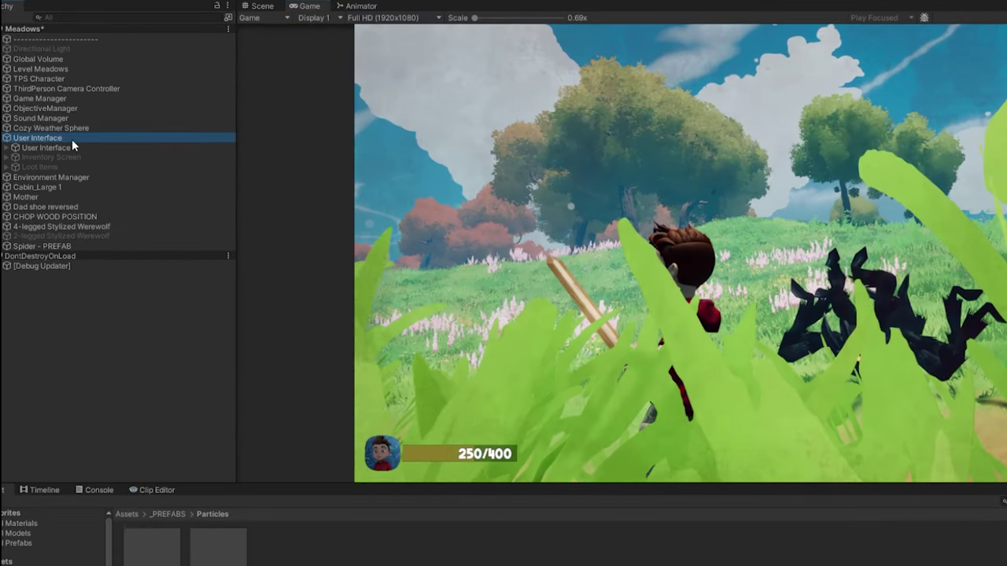
pyautogui.click(103, 146)
pyautogui.press('Right')
pyautogui.press('Down')
pyautogui.press('Down')
pyautogui.press('Up')
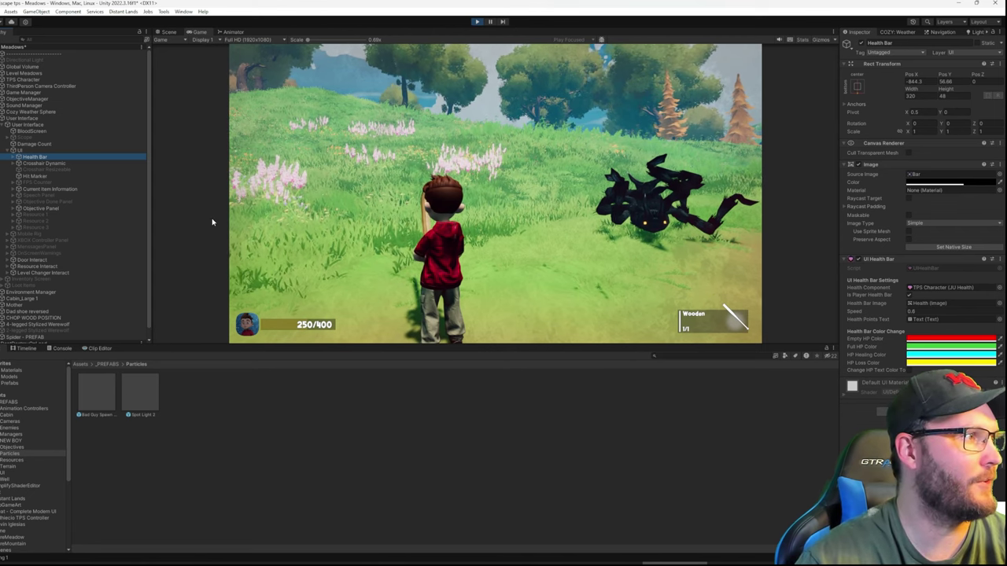
# Select the TPS Character and open its JU Health component settings
pyautogui.click(51, 87)
pyautogui.click(53, 80)
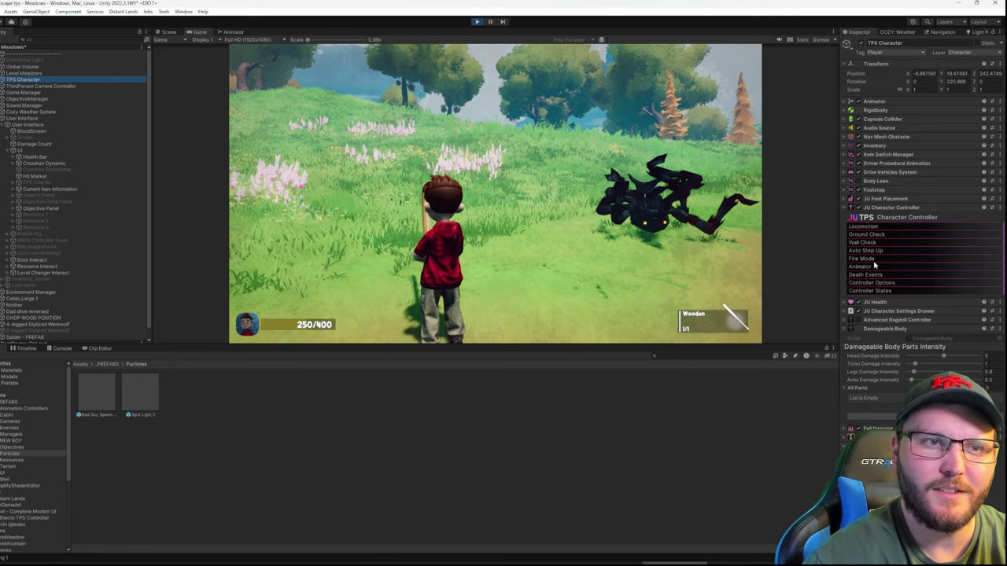
pyautogui.click(875, 302)
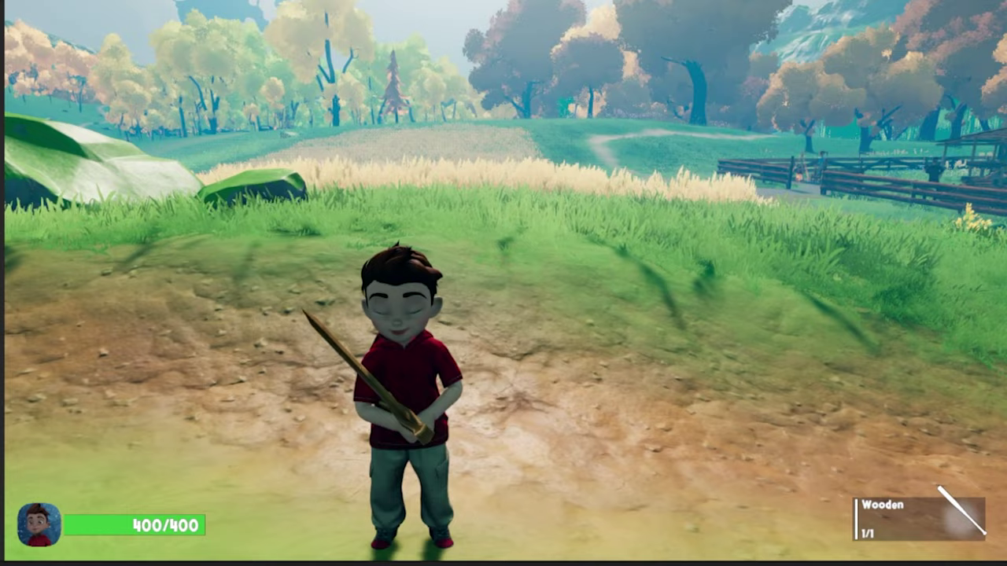
# Walk the boy along the dirt path in the running game and swing the Wooden sword
pyautogui.press('w')
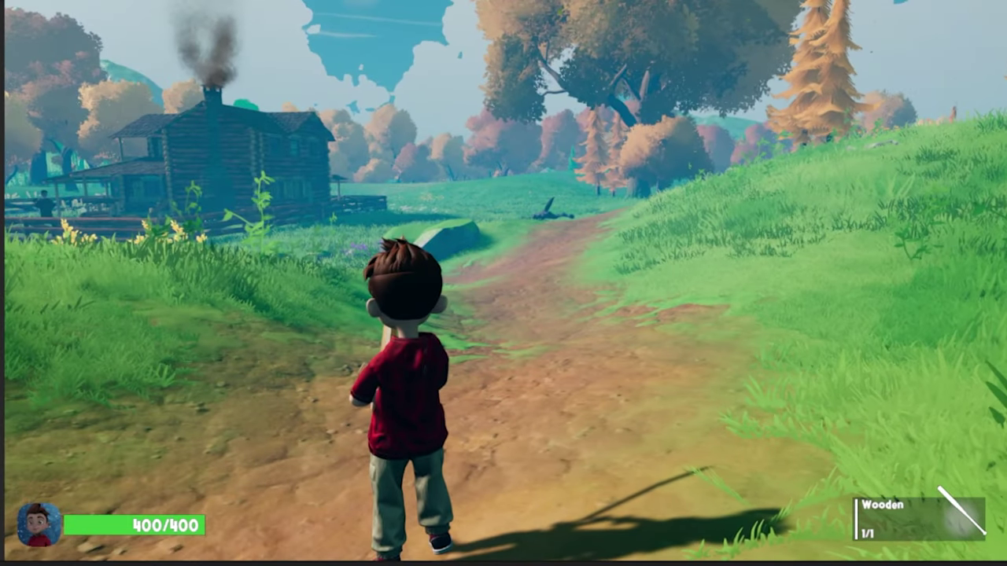
pyautogui.press('w')
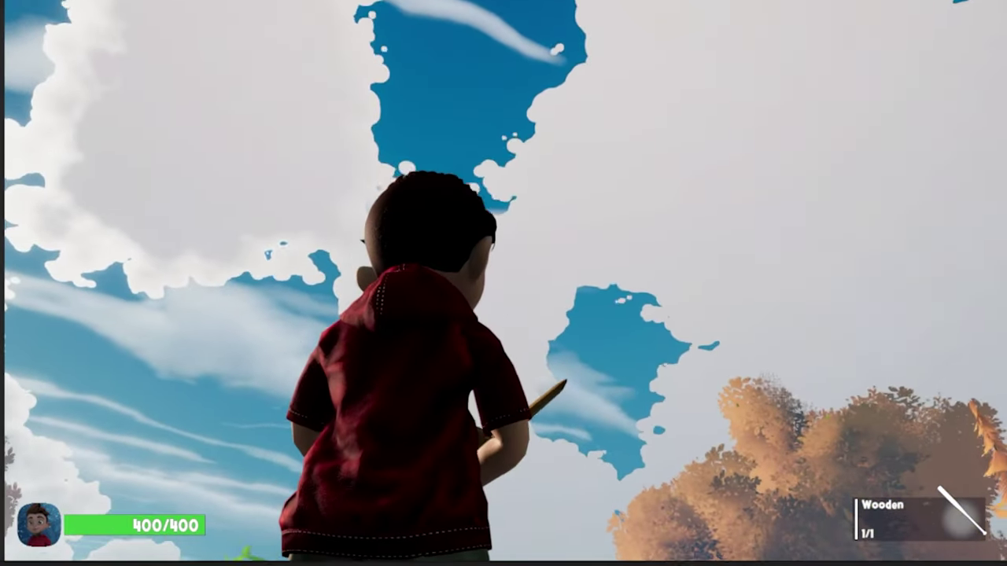
pyautogui.click(503, 283)
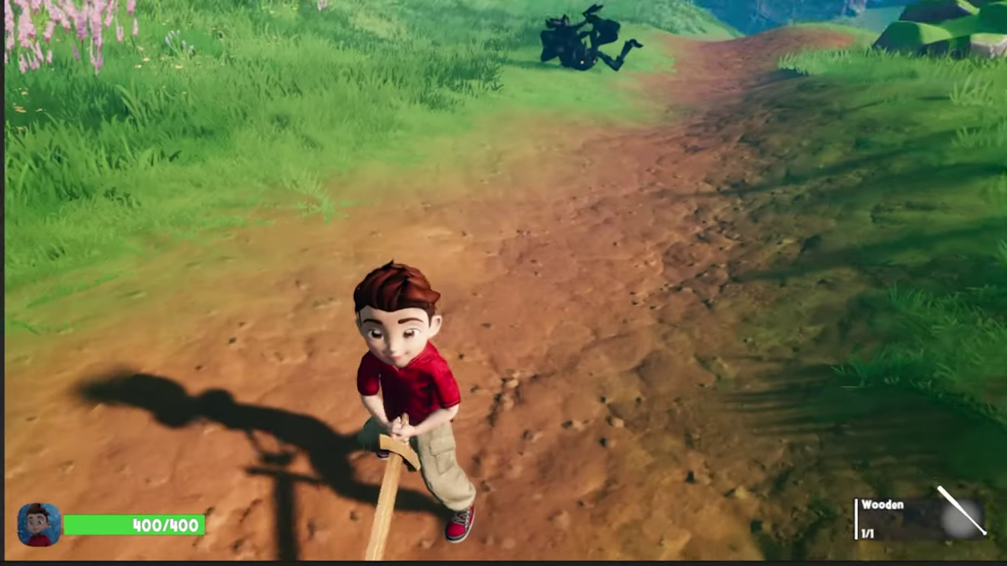
pyautogui.press('2')
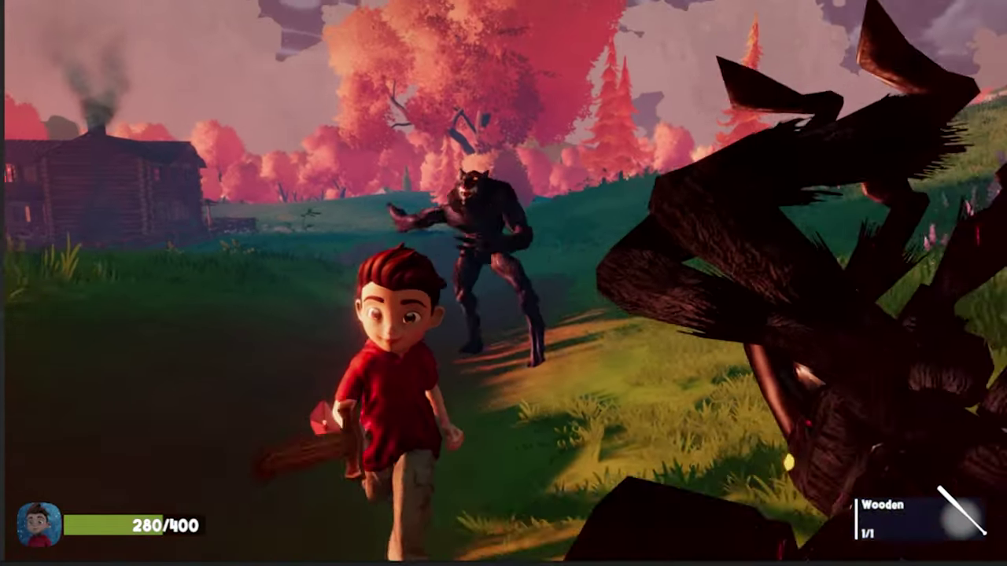
# Fight the two-legged werewolf with repeated Wooden sword strikes to test combat damage
pyautogui.press('w')
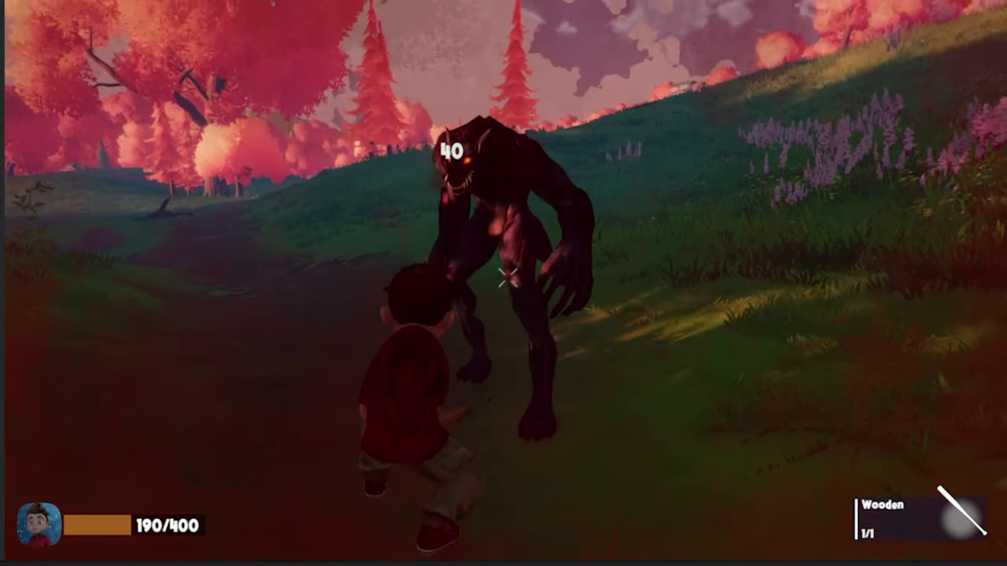
pyautogui.click(507, 277)
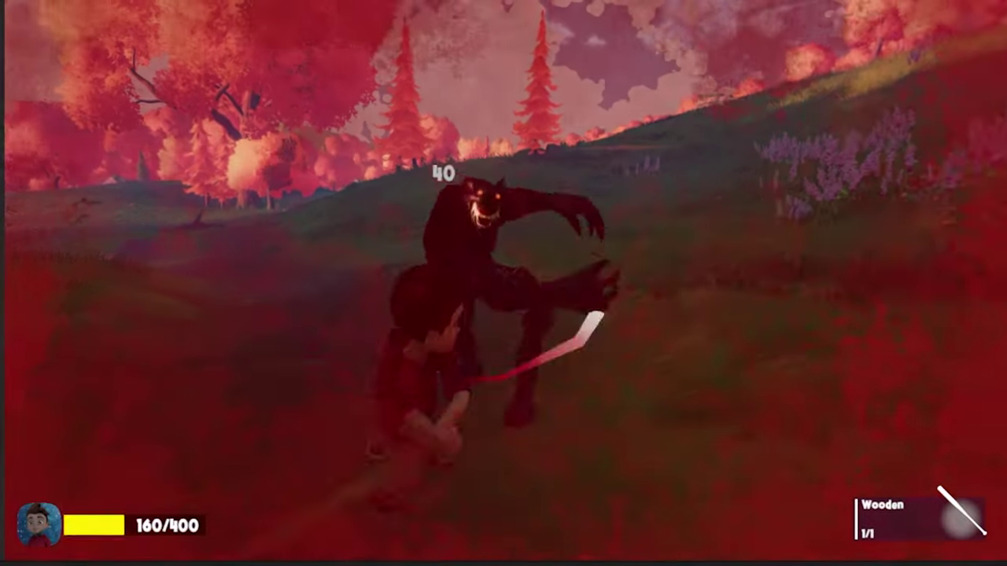
pyautogui.click(507, 277)
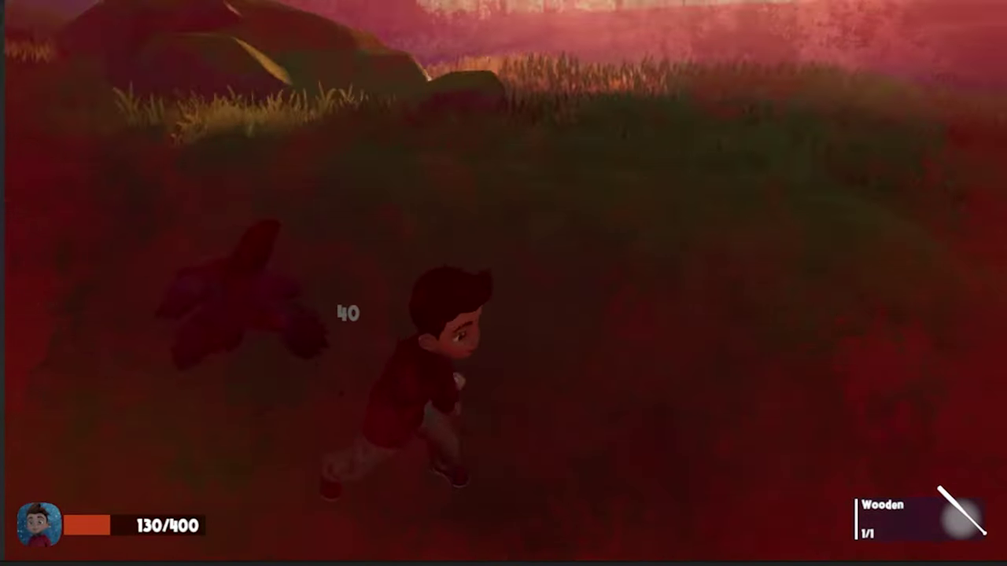
pyautogui.click(508, 277)
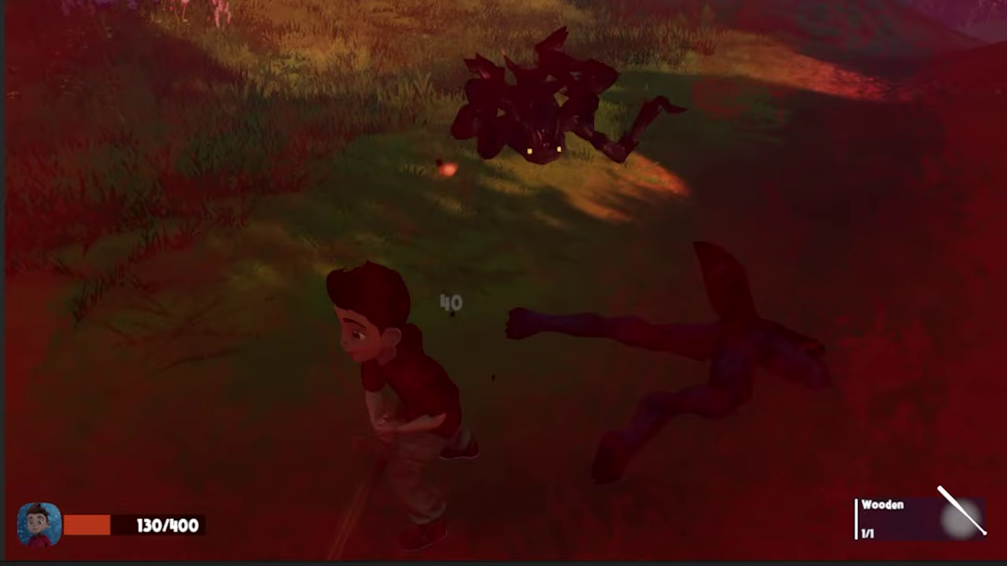
# Run the wounded boy from the fight across the grass to the campfire beside the cabin
pyautogui.press('s')
pyautogui.press('a')
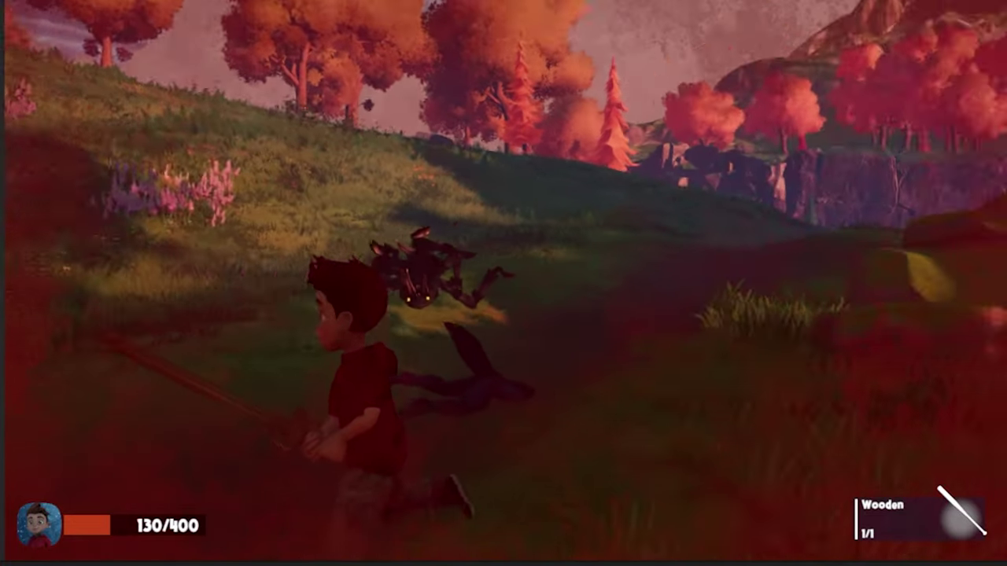
pyautogui.press('w')
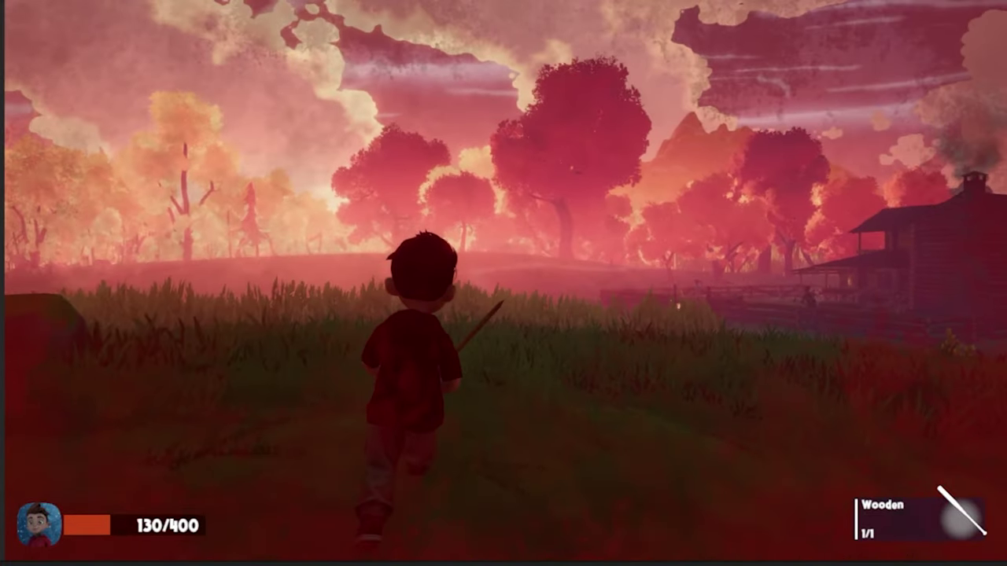
pyautogui.press('w')
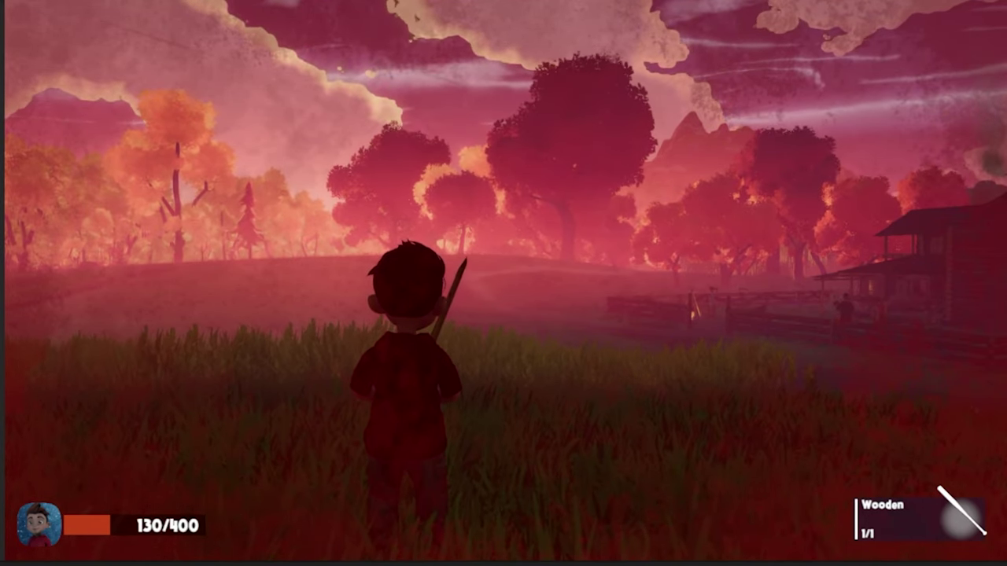
pyautogui.press('w')
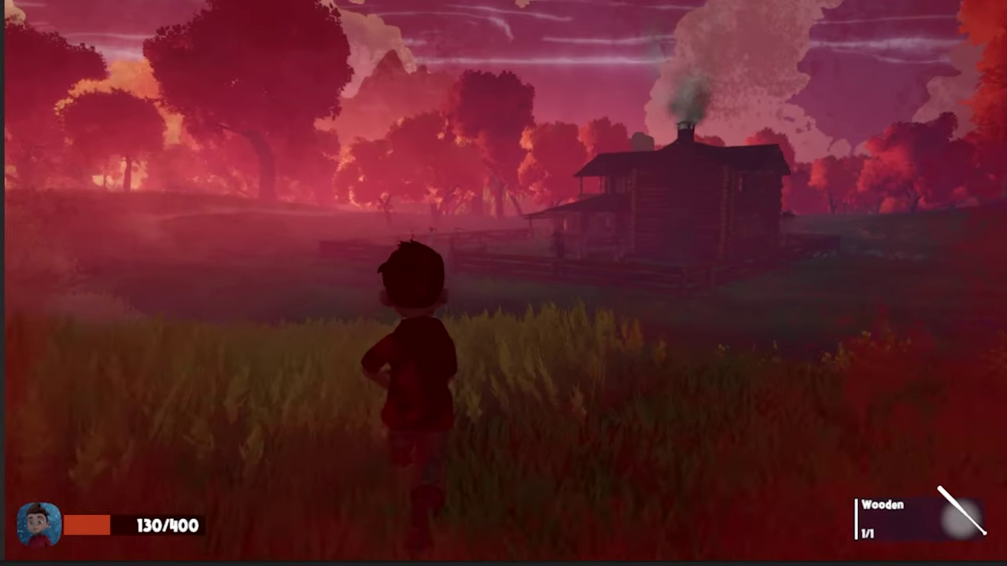
pyautogui.press('w')
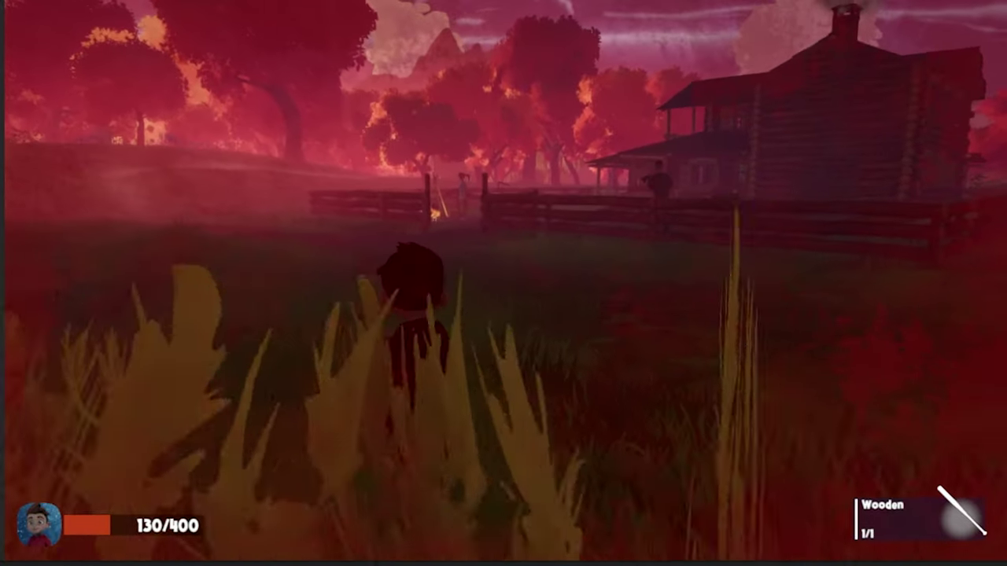
pyautogui.press('w')
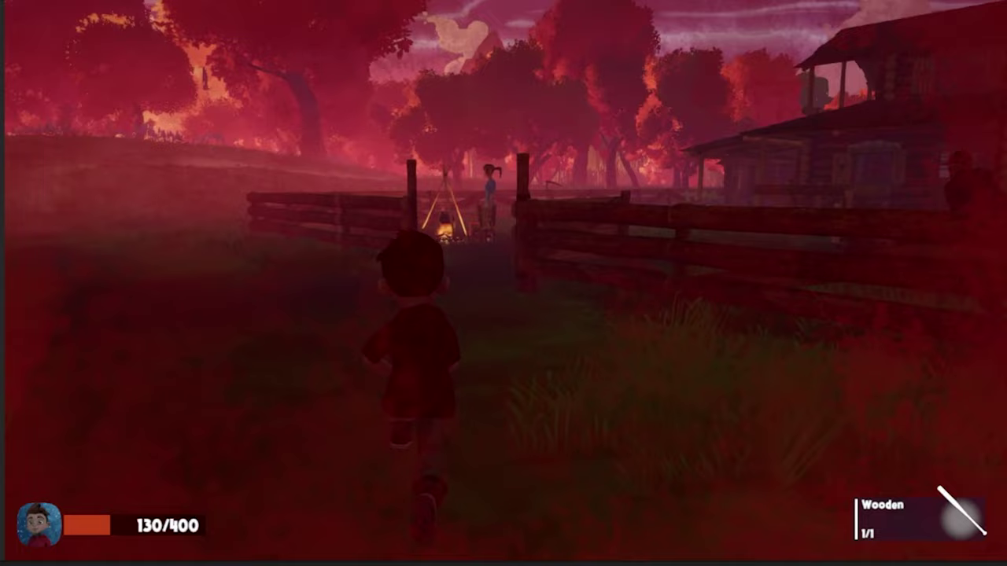
pyautogui.press('w')
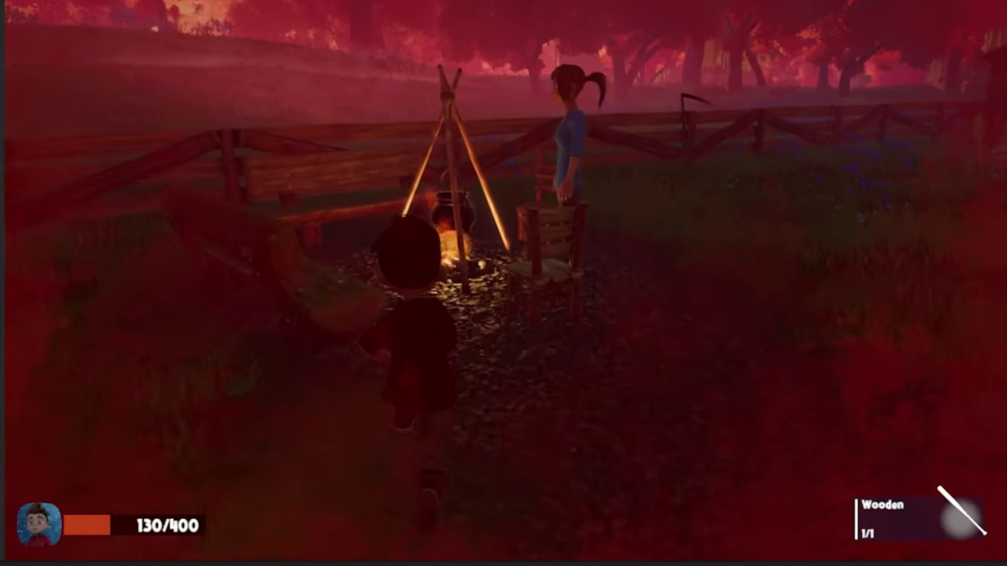
# Move the boy around the campfire and benches to test whether his health is restored there
pyautogui.press('w')
pyautogui.press('a')
pyautogui.press('s')
pyautogui.press('Escape')
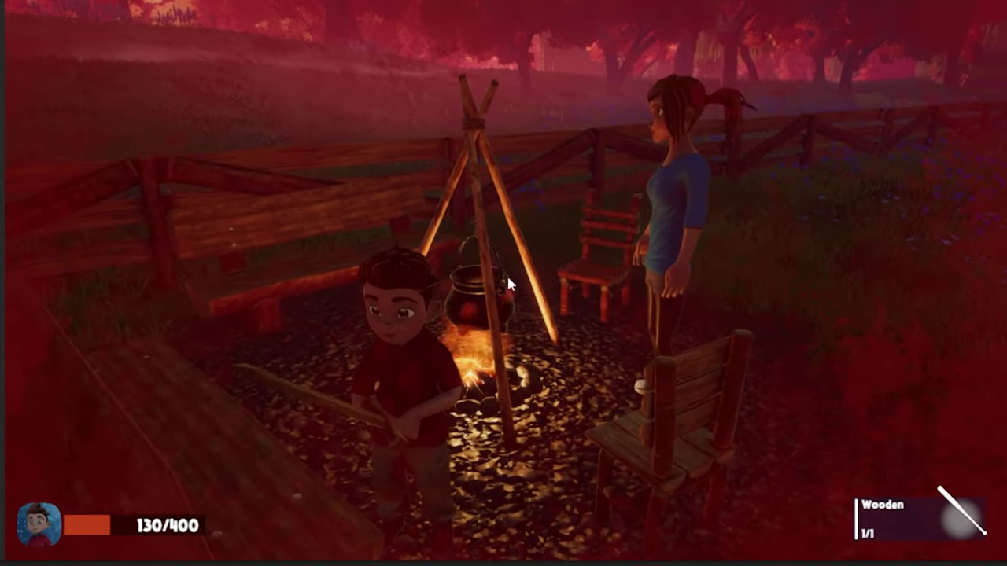
pyautogui.press('w')
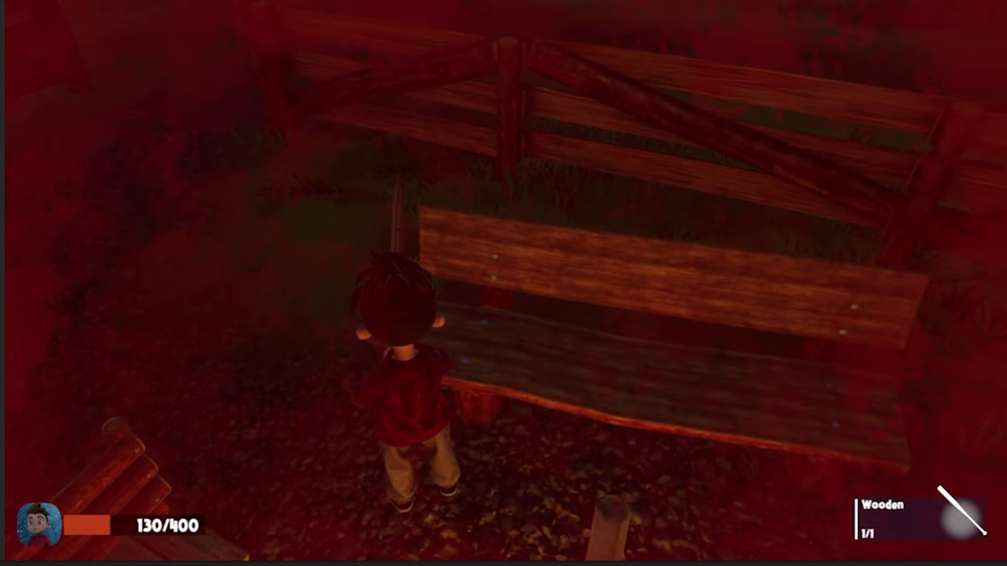
pyautogui.press('a')
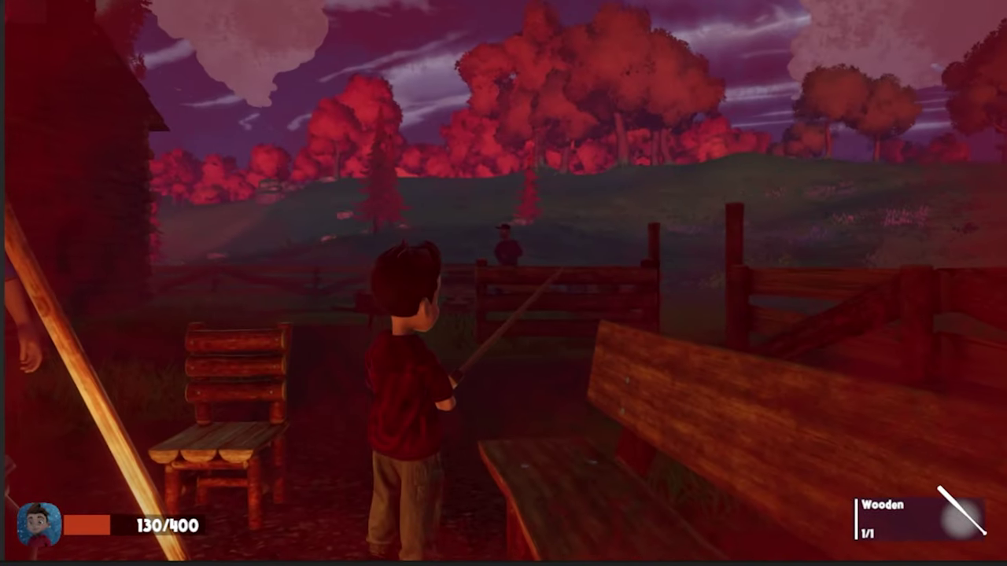
pyautogui.press('a')
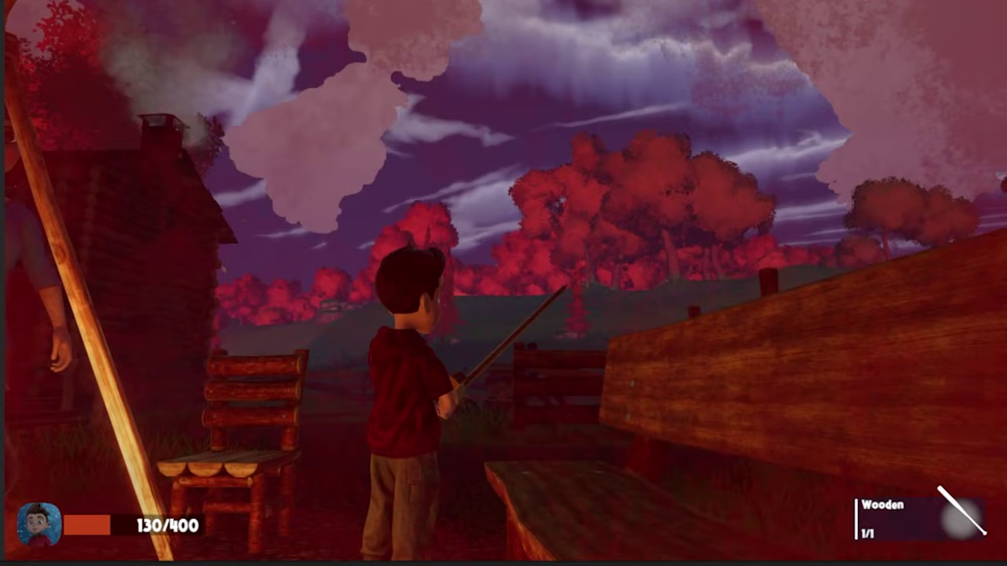
pyautogui.press('a')
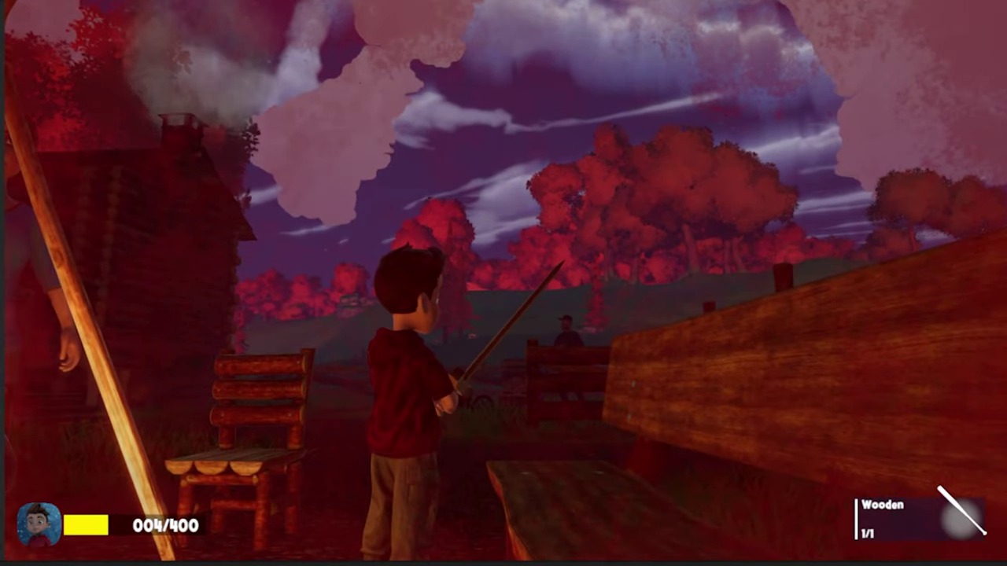
pyautogui.press('s')
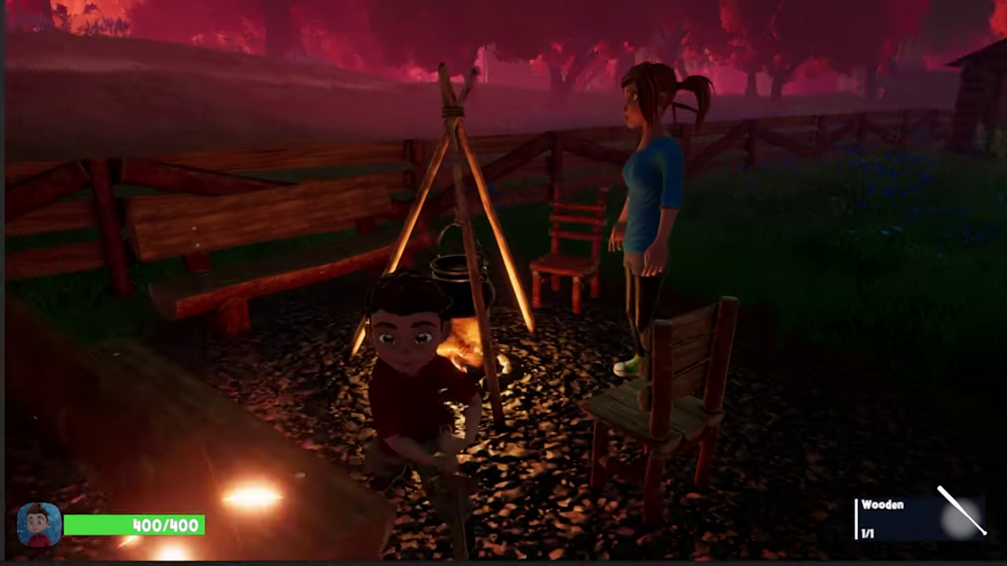
pyautogui.press('s')
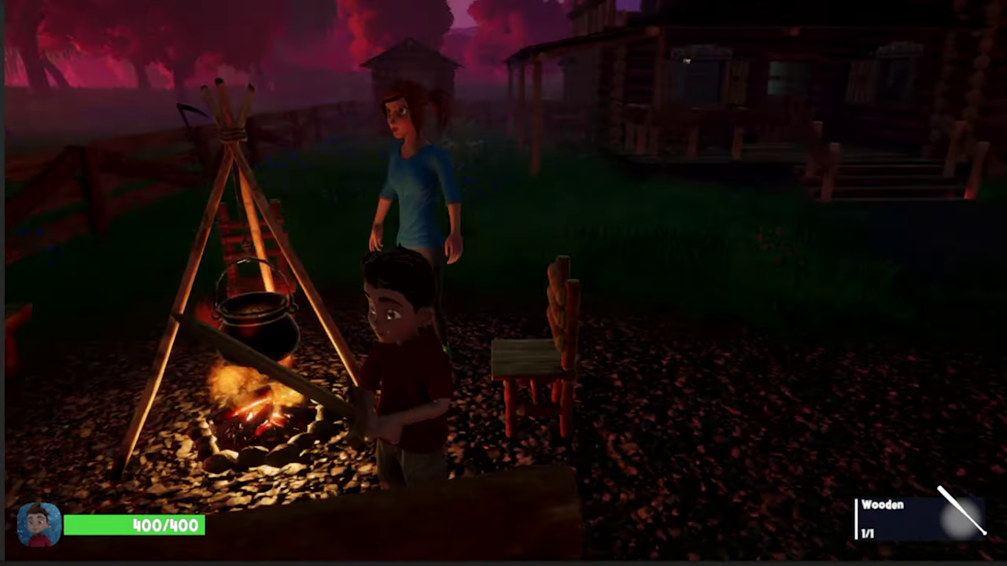